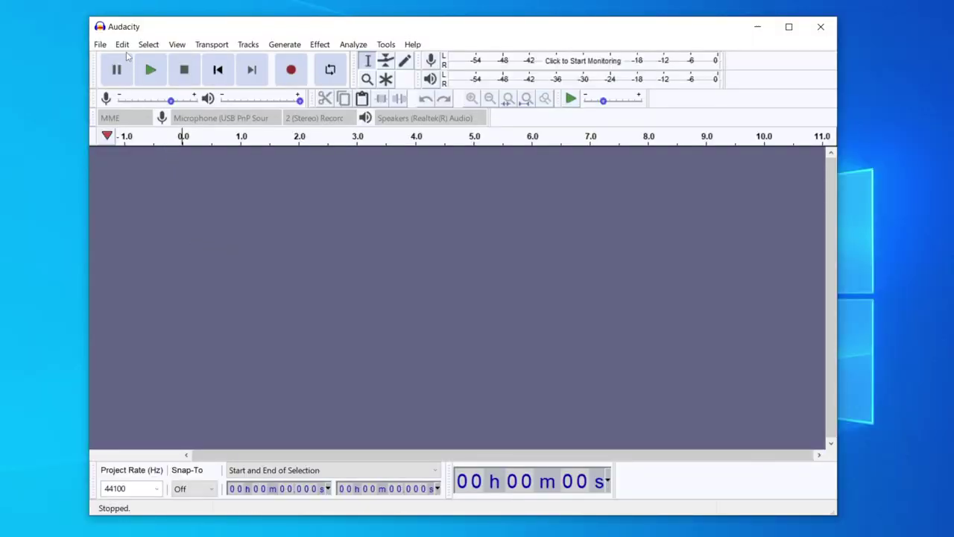
- Open the Libraries preferences and follow the FFmpeg library download link to the web FAQ
{"action": "left_click", "coordinate": [122, 45]}
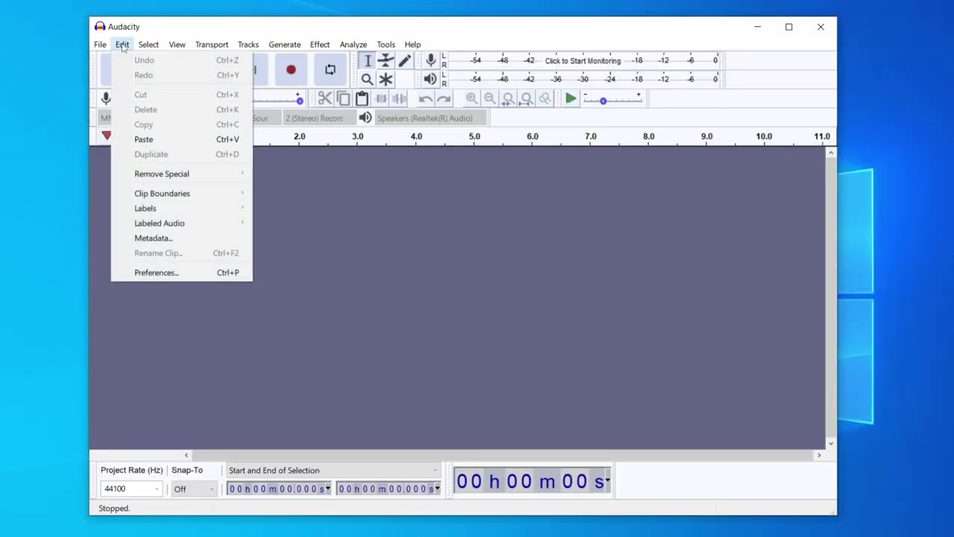
{"action": "left_click", "coordinate": [167, 273]}
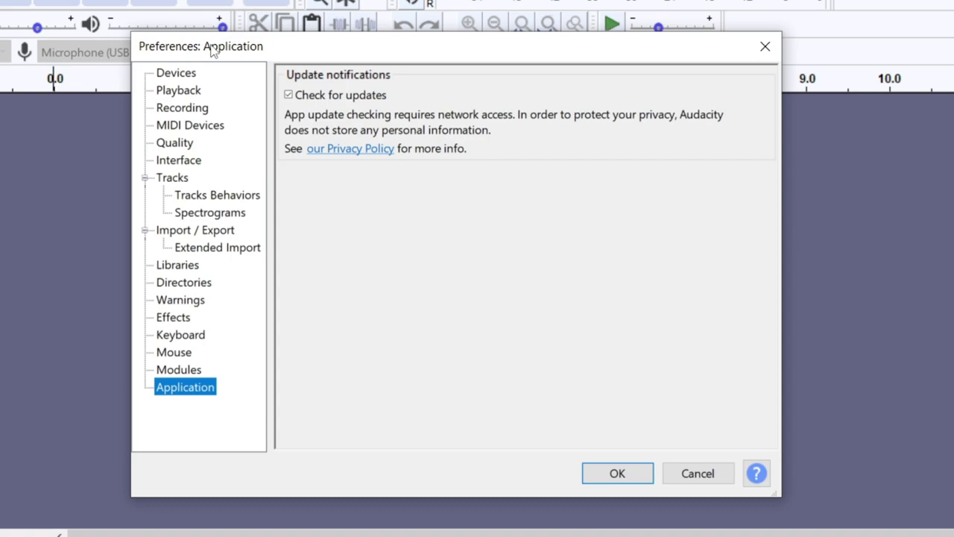
{"action": "left_click", "coordinate": [179, 267]}
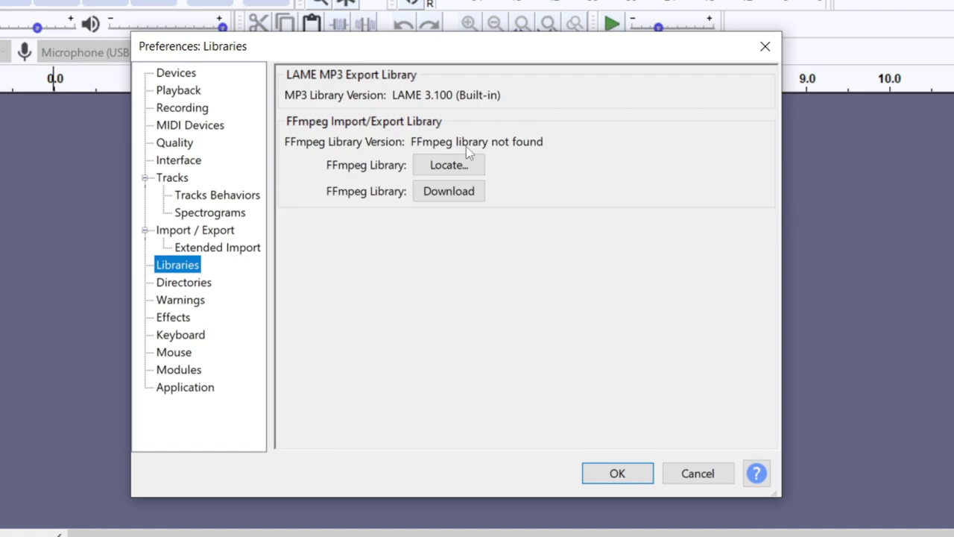
{"action": "left_click", "coordinate": [458, 190]}
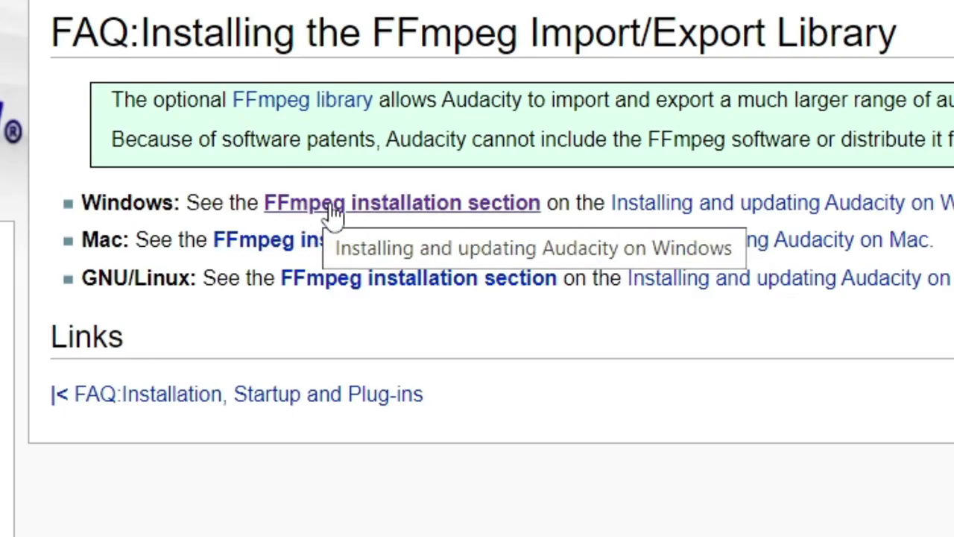
- Follow the Windows FFmpeg installation guide links through to the external FFmpeg download page
{"action": "left_click", "coordinate": [471, 208]}
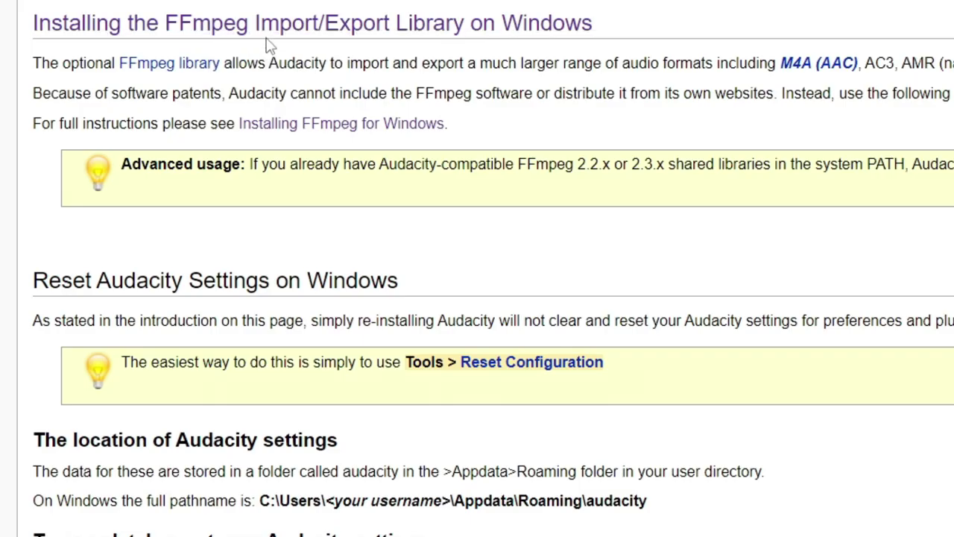
{"action": "left_click", "coordinate": [367, 136]}
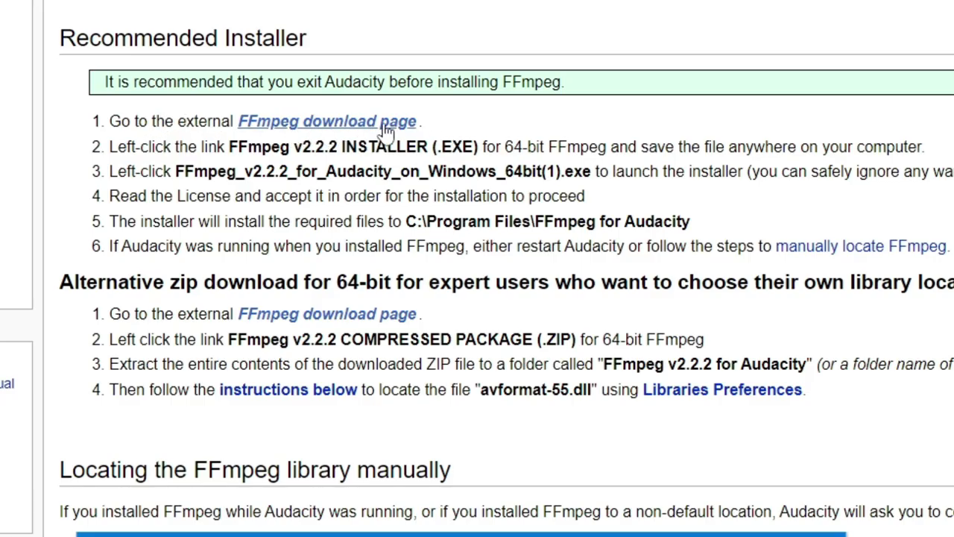
{"action": "left_click", "coordinate": [387, 125]}
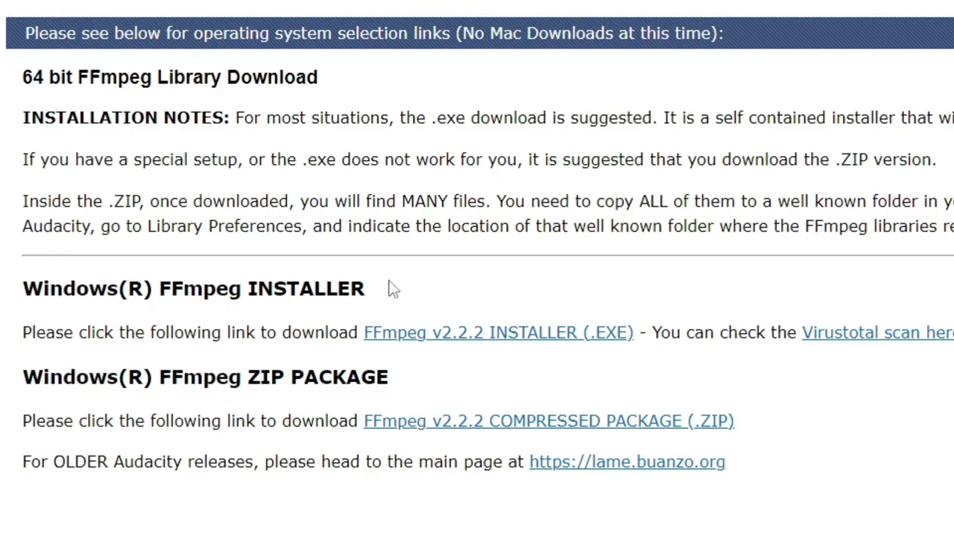
- Download the 64-bit FFmpeg v2.2.2 installer (.EXE)
{"action": "left_click", "coordinate": [536, 342]}
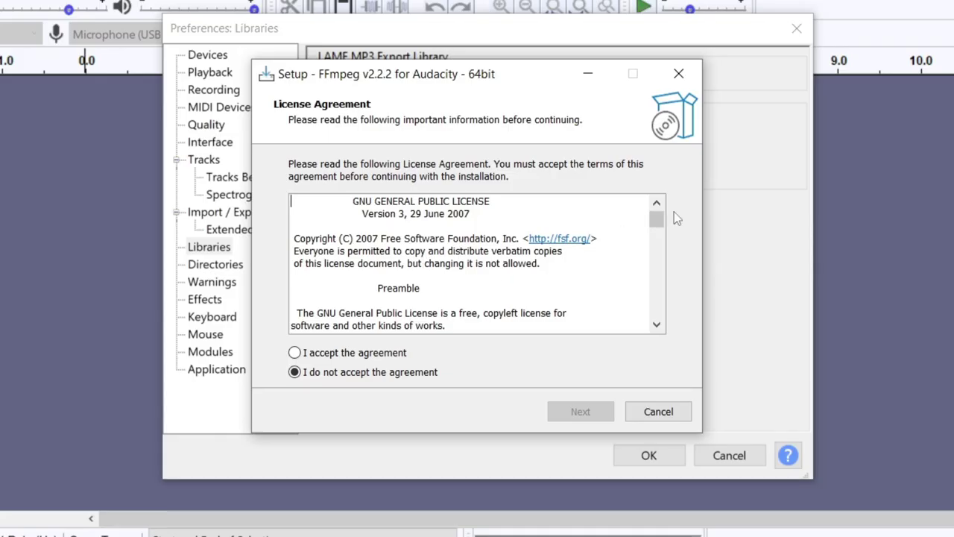
- Accept the license and install FFmpeg to C:\Program Files\FFmpeg For Audacity, then finish the wizard
{"action": "key", "text": "ctrl+End"}
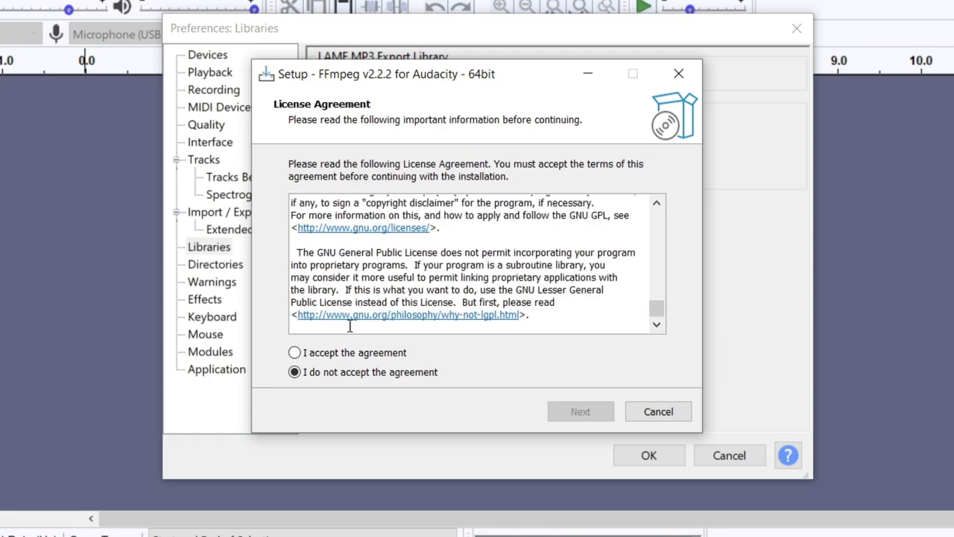
{"action": "left_click", "coordinate": [376, 356]}
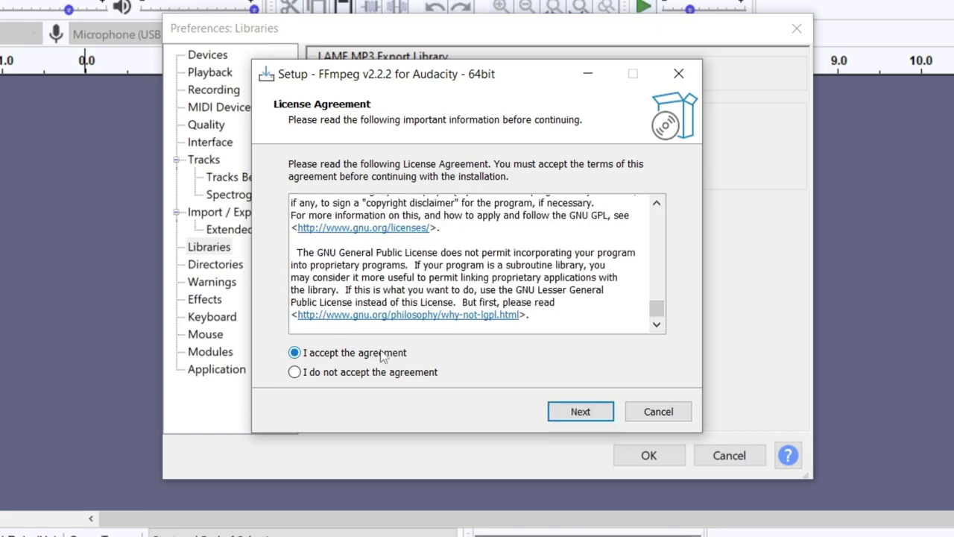
{"action": "left_click", "coordinate": [600, 411]}
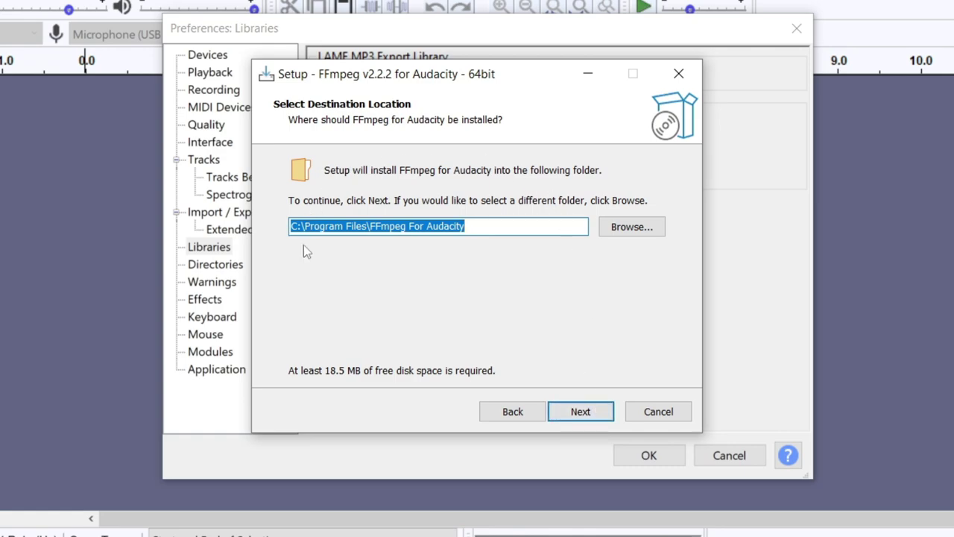
{"action": "left_click", "coordinate": [578, 413]}
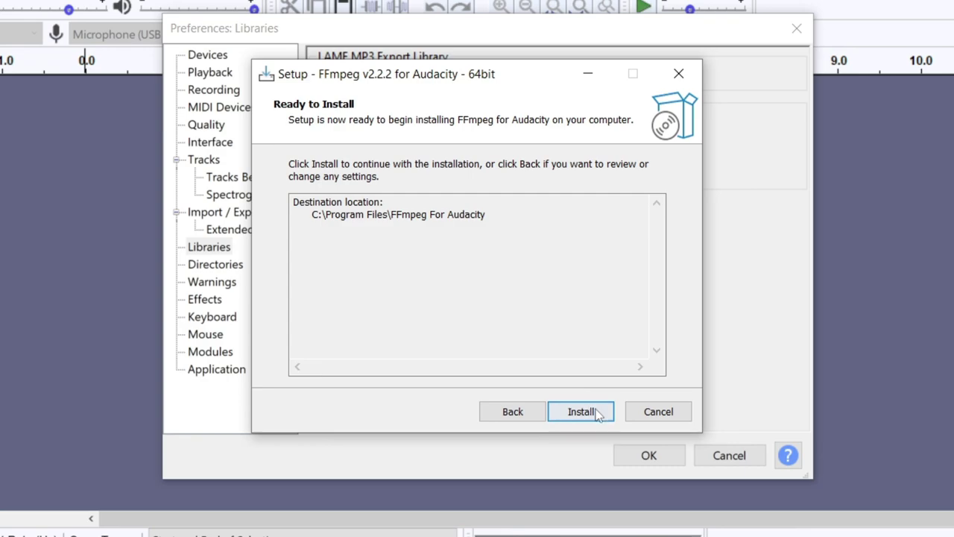
{"action": "left_click", "coordinate": [597, 416]}
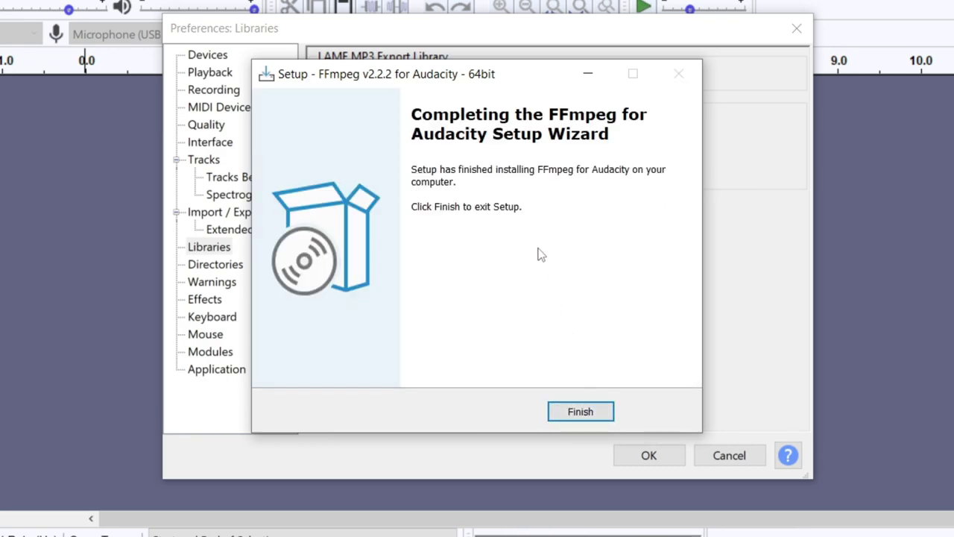
{"action": "left_click", "coordinate": [580, 411]}
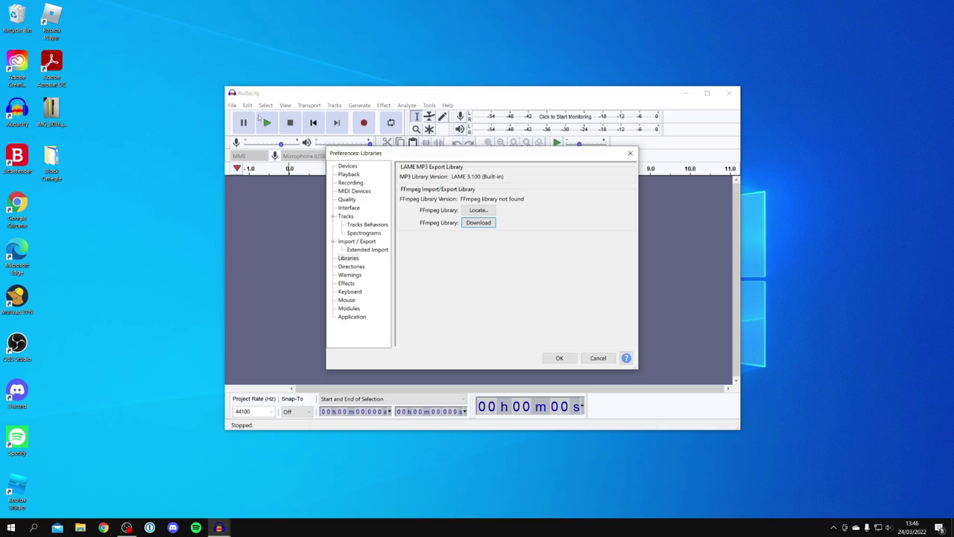
- Refresh the Libraries page, choose Locate, answer Yes to locate manually, and browse for avformat.dll
{"action": "left_click", "coordinate": [240, 241]}
{"action": "left_click", "coordinate": [351, 259]}
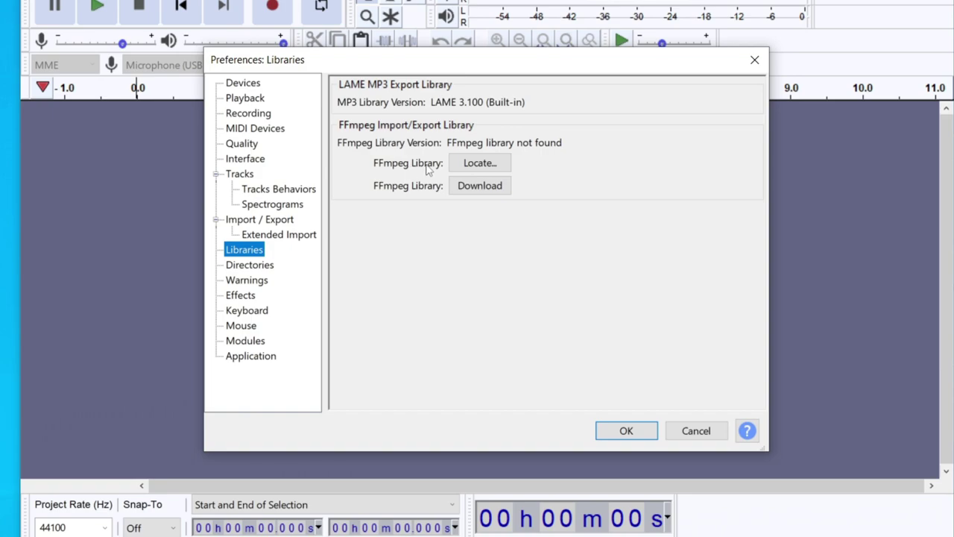
{"action": "left_click", "coordinate": [473, 167]}
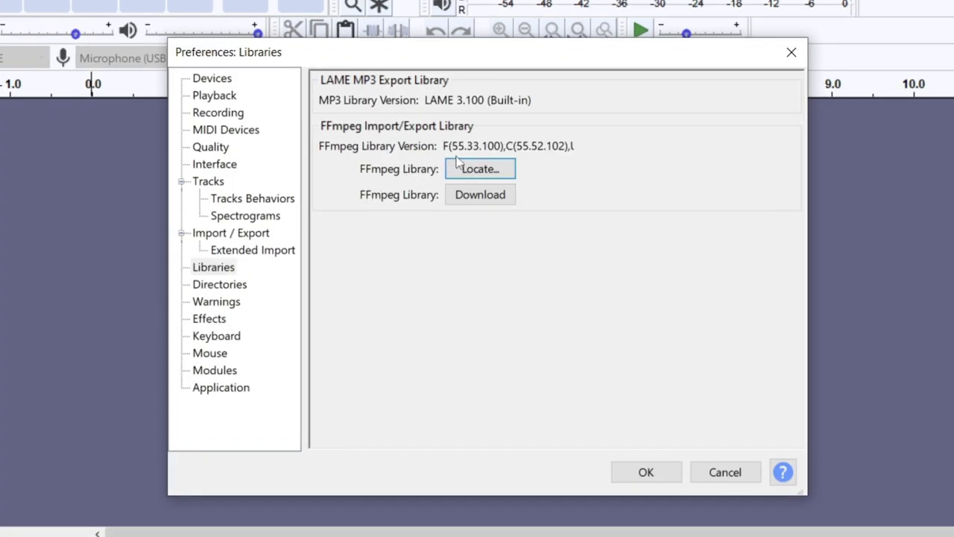
{"action": "left_click", "coordinate": [498, 172]}
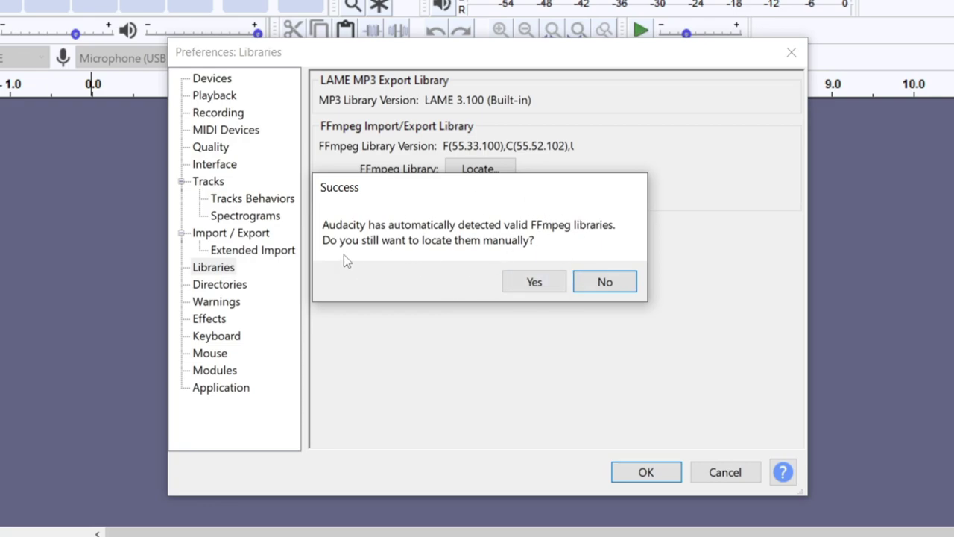
{"action": "left_click", "coordinate": [522, 281]}
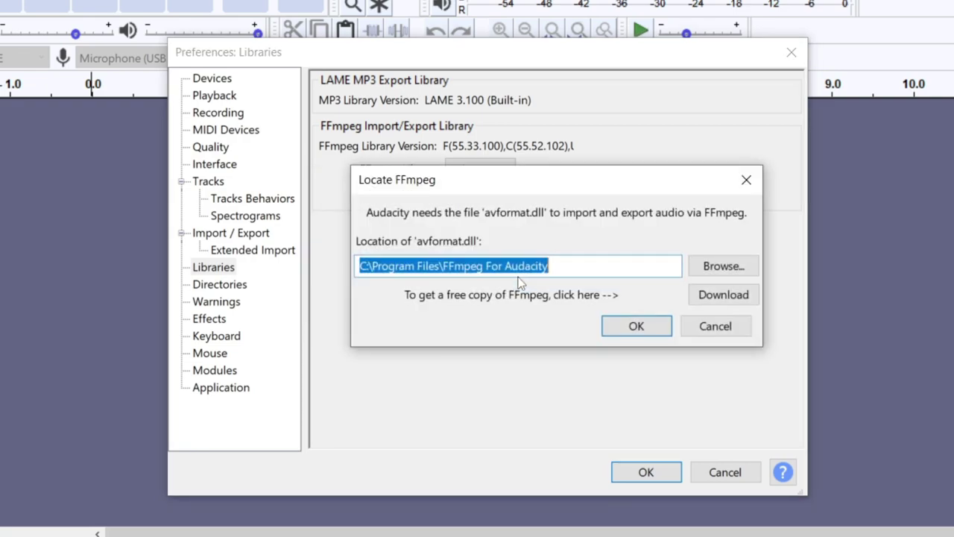
{"action": "left_click", "coordinate": [723, 265]}
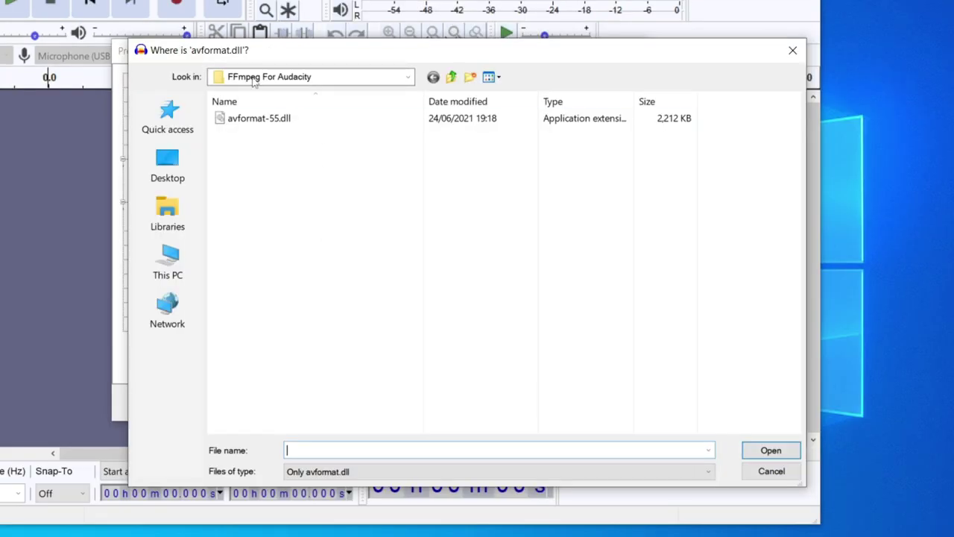
- Browse to C:\Program Files\FFmpeg For Audacity and select avformat-55.dll
{"action": "left_click", "coordinate": [189, 259]}
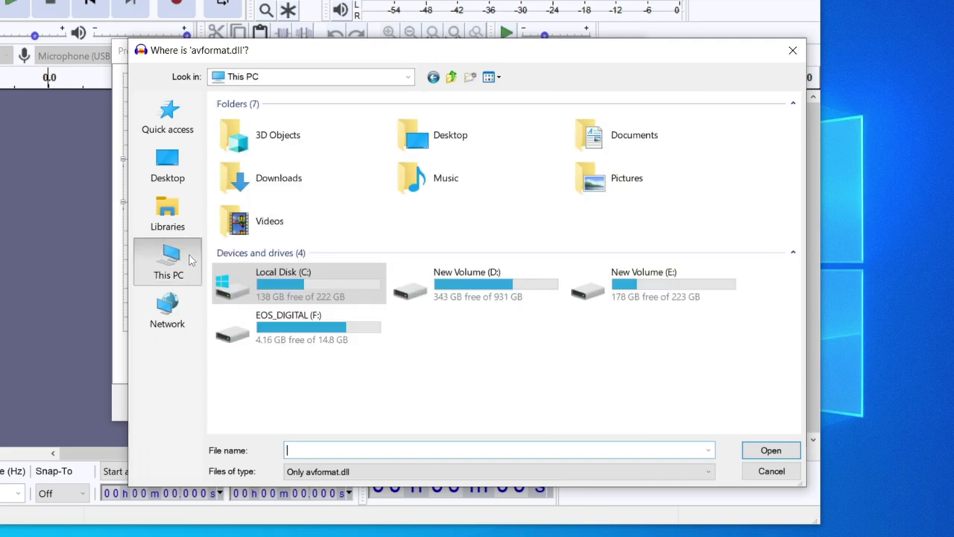
{"action": "double_click", "coordinate": [279, 286]}
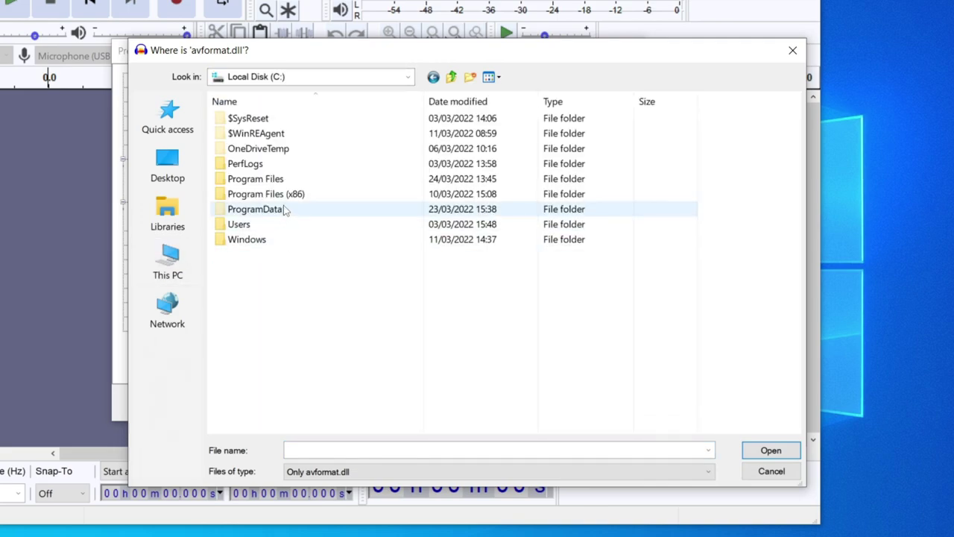
{"action": "double_click", "coordinate": [290, 179]}
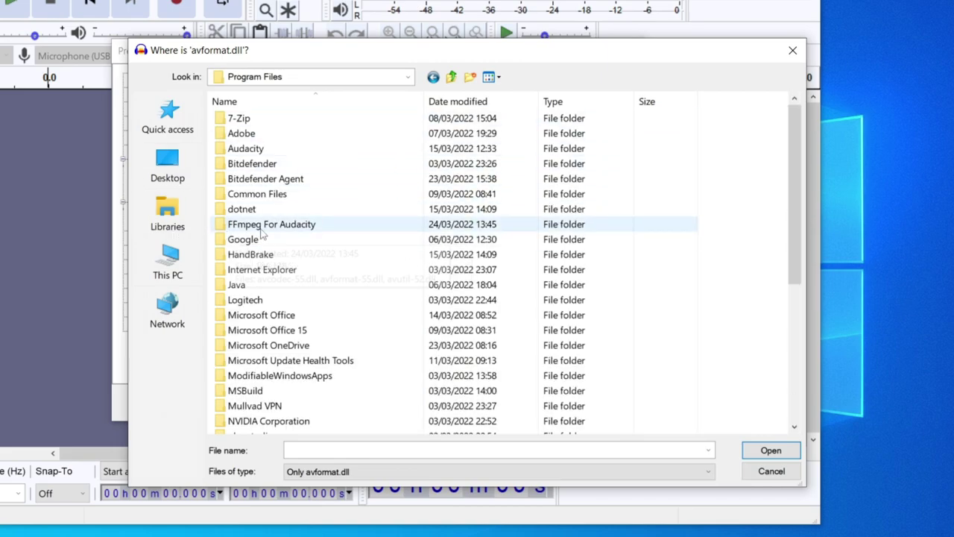
{"action": "double_click", "coordinate": [290, 225]}
{"action": "left_click", "coordinate": [328, 119]}
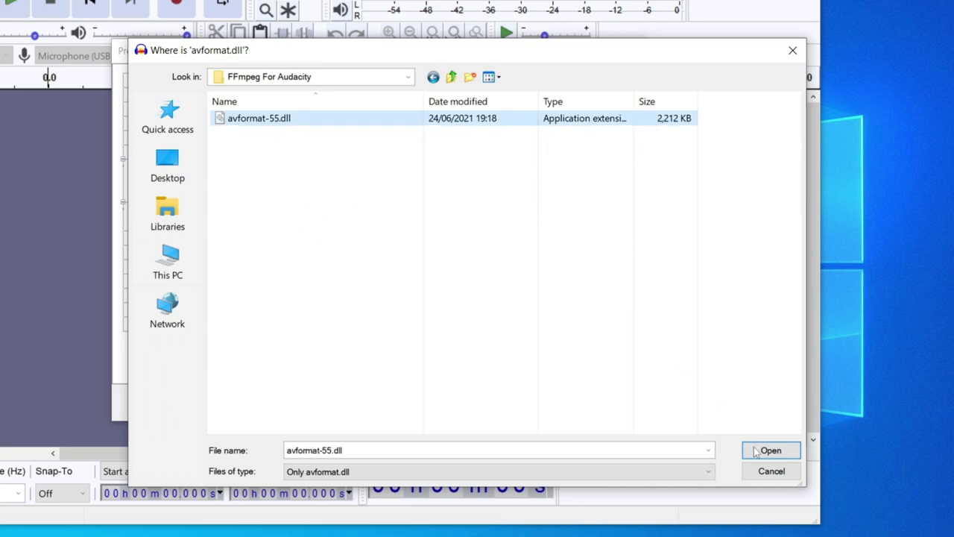
- After checking Program Files (x86), return to FFmpeg For Audacity and open avformat-55.dll
{"action": "left_click", "coordinate": [434, 78]}
{"action": "left_click", "coordinate": [433, 78]}
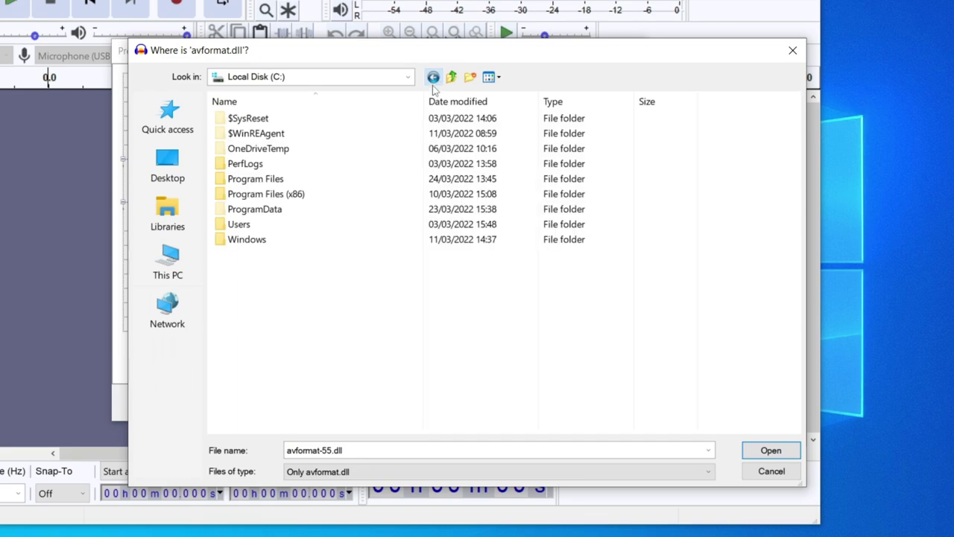
{"action": "double_click", "coordinate": [305, 195]}
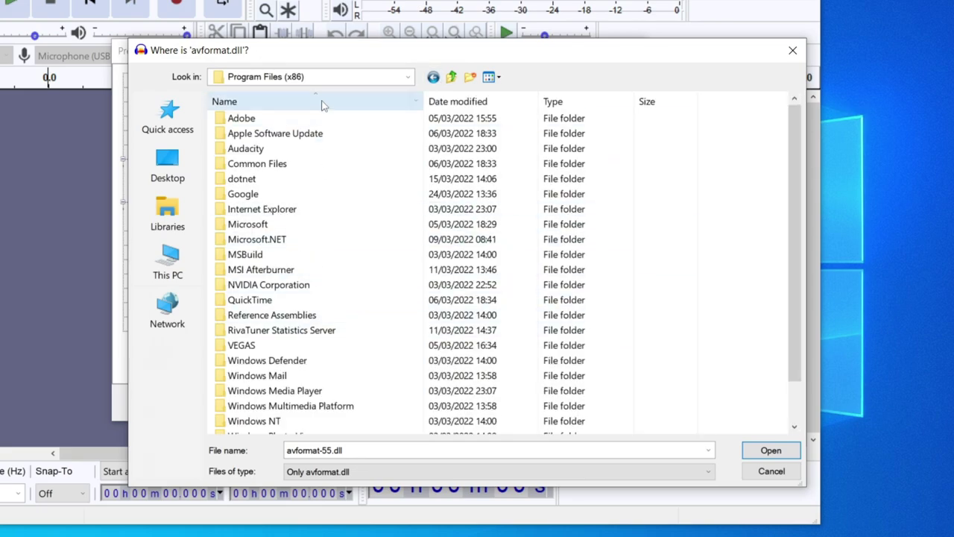
{"action": "left_click", "coordinate": [433, 77]}
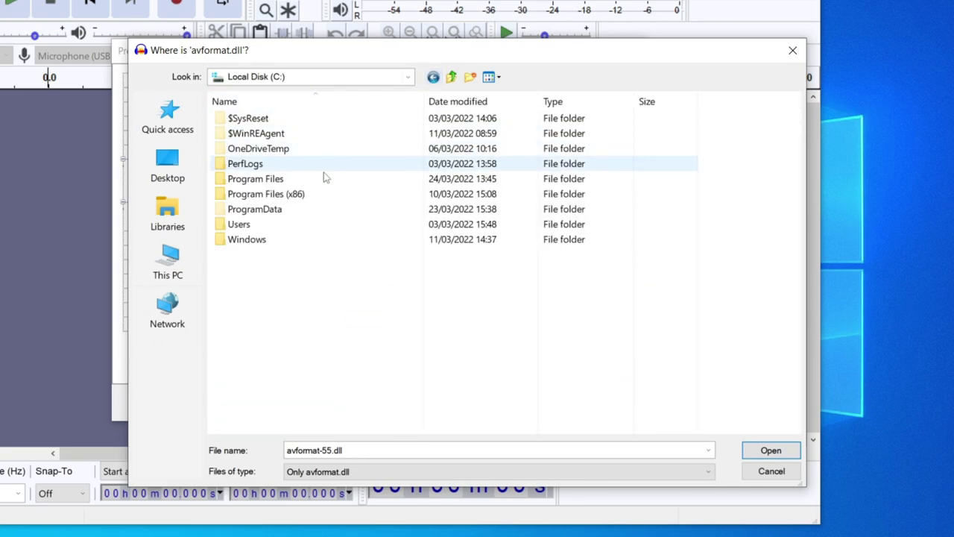
{"action": "double_click", "coordinate": [264, 179]}
{"action": "double_click", "coordinate": [271, 223]}
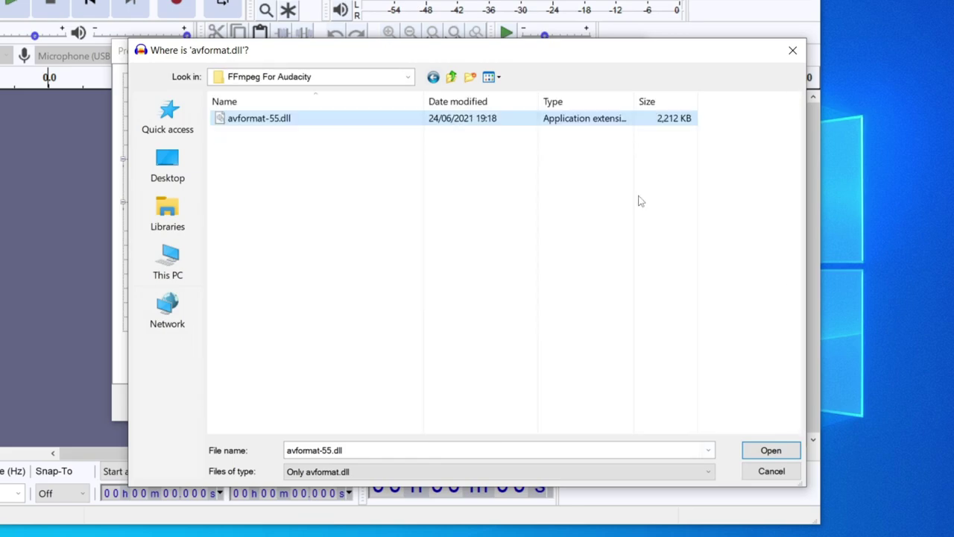
{"action": "left_click", "coordinate": [772, 452]}
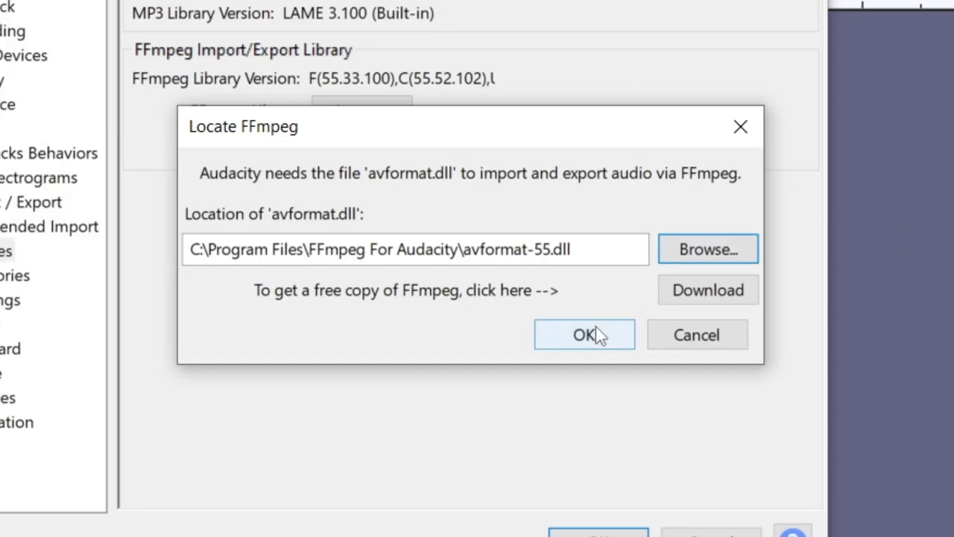
{"action": "left_click", "coordinate": [508, 278]}
- Save the preferences with avformat-55.dll as the FFmpeg library and close the dialog
{"action": "left_click", "coordinate": [598, 534]}
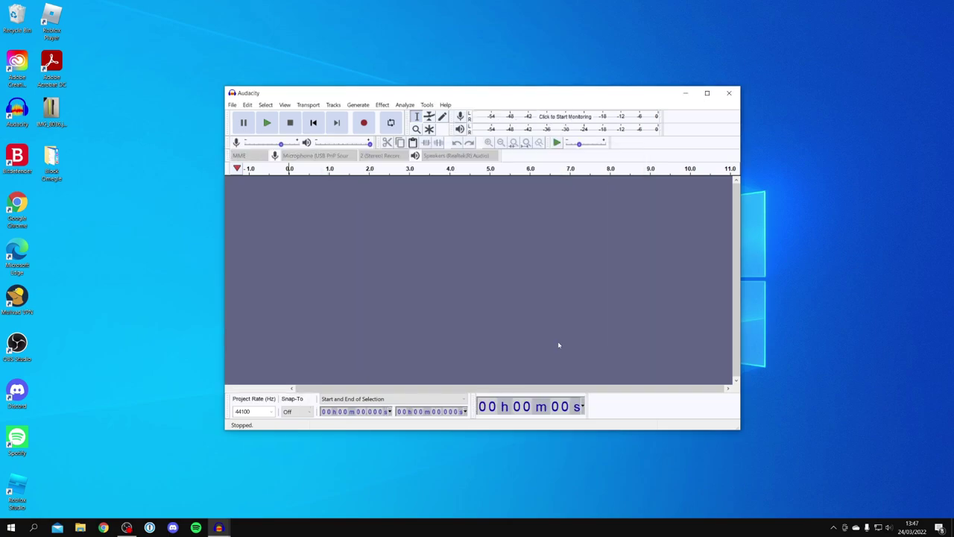